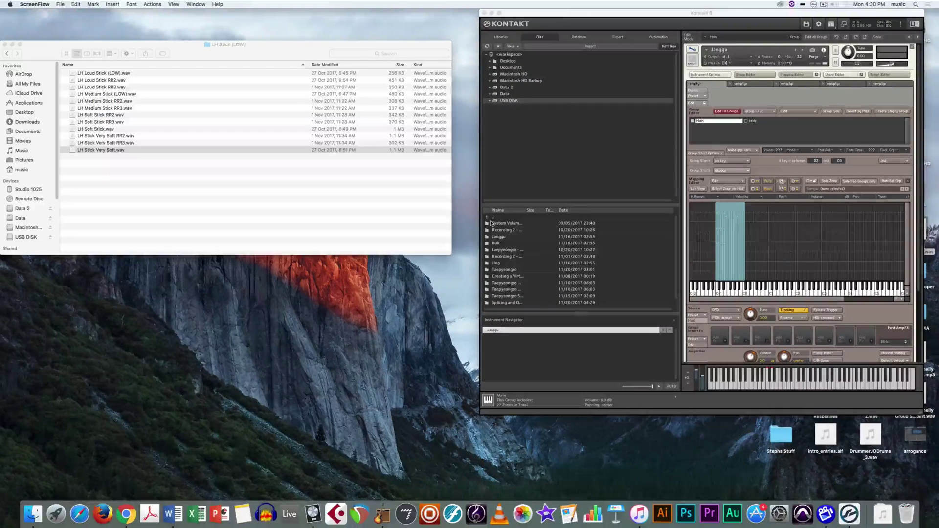
Step: Duplicate the Main group once with Edit > Duplicate group(s)
{"action": "left_click", "coordinate": [751, 75]}
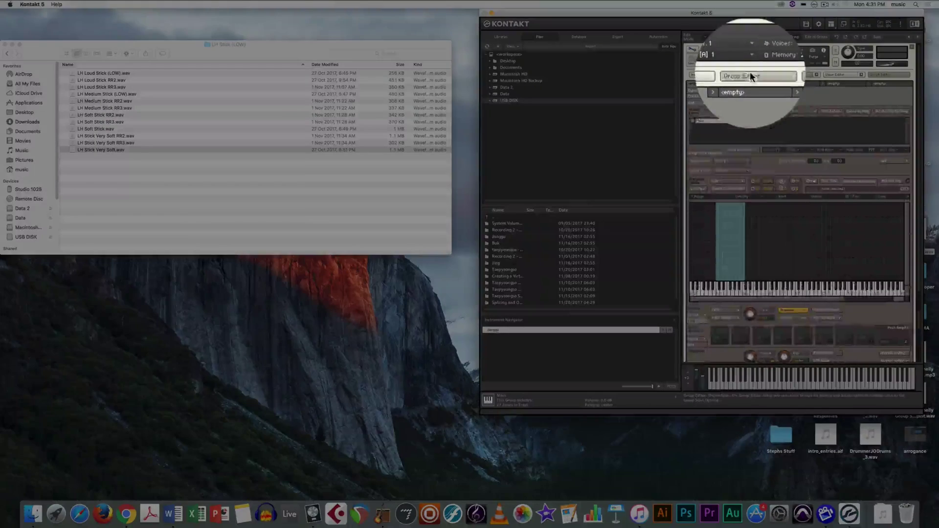
{"action": "left_click", "coordinate": [751, 75]}
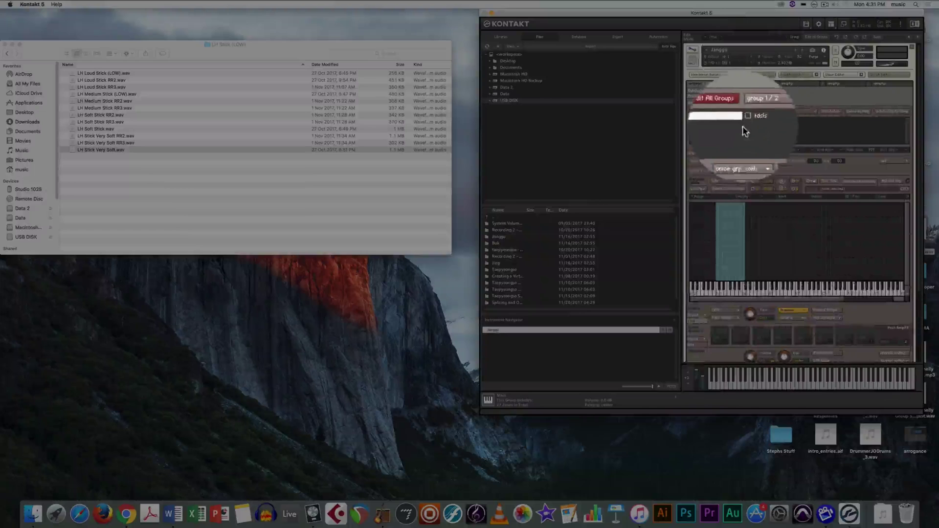
{"action": "left_click", "coordinate": [788, 110]}
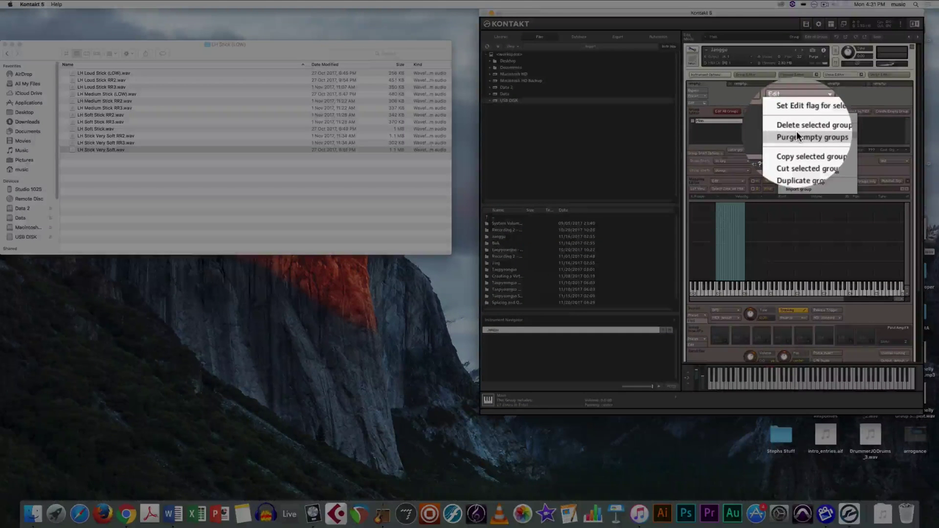
{"action": "left_click", "coordinate": [803, 158]}
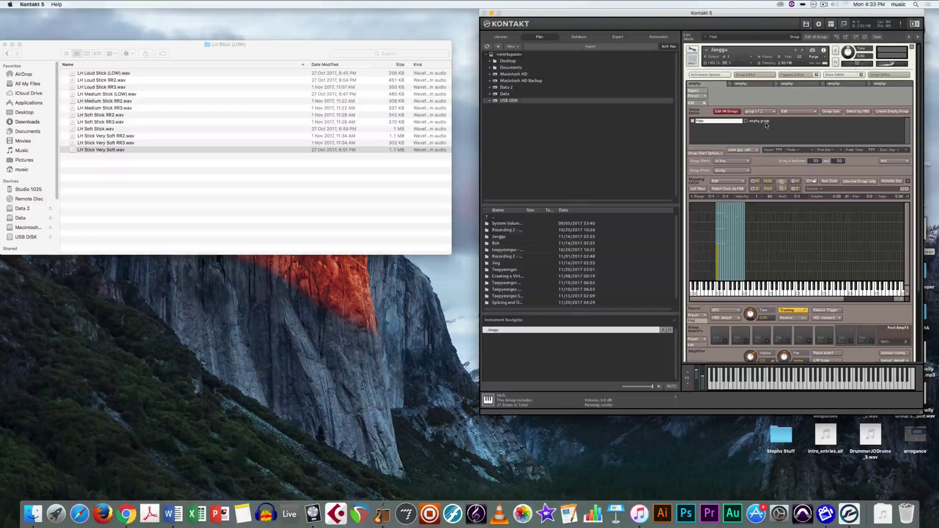
Step: Reselect the original Main group and duplicate it again to make a third copy
{"action": "left_click", "coordinate": [765, 123]}
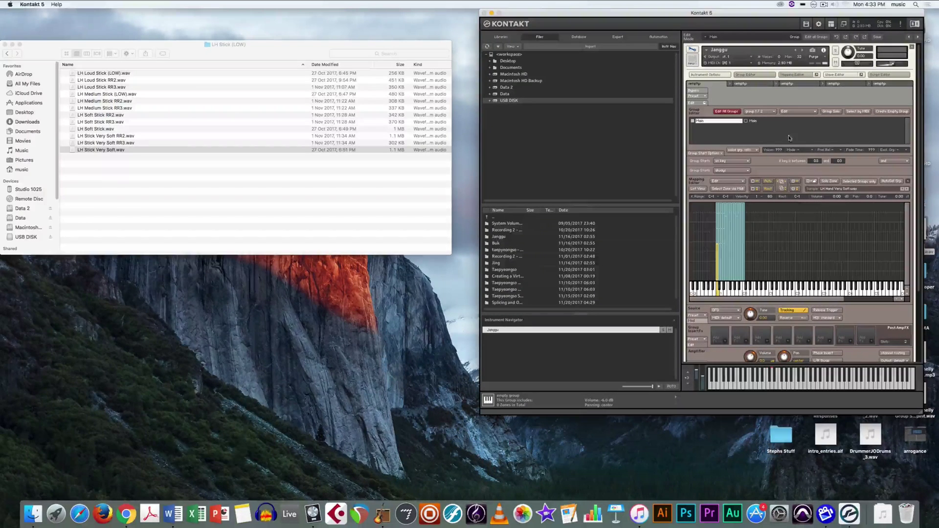
{"action": "left_click", "coordinate": [761, 123]}
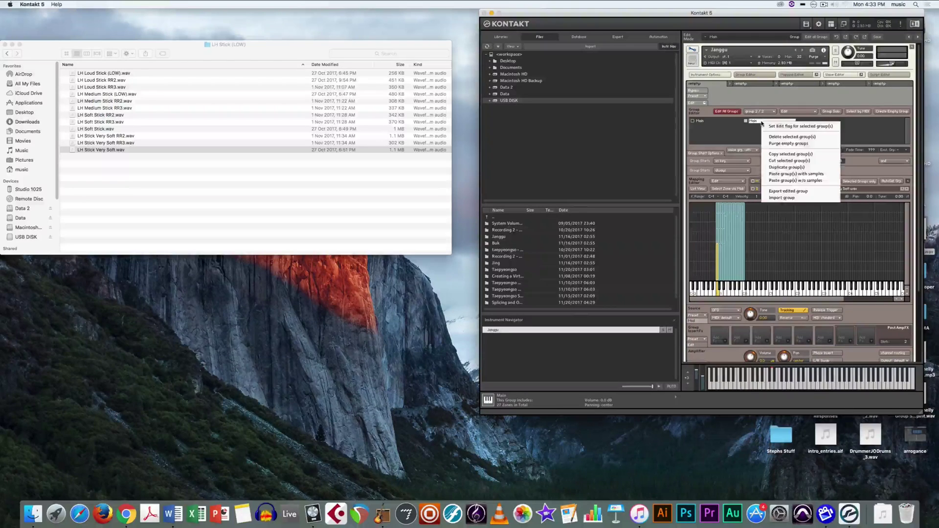
{"action": "right_click", "coordinate": [761, 123]}
{"action": "key", "text": "Escape"}
{"action": "left_click", "coordinate": [797, 112]}
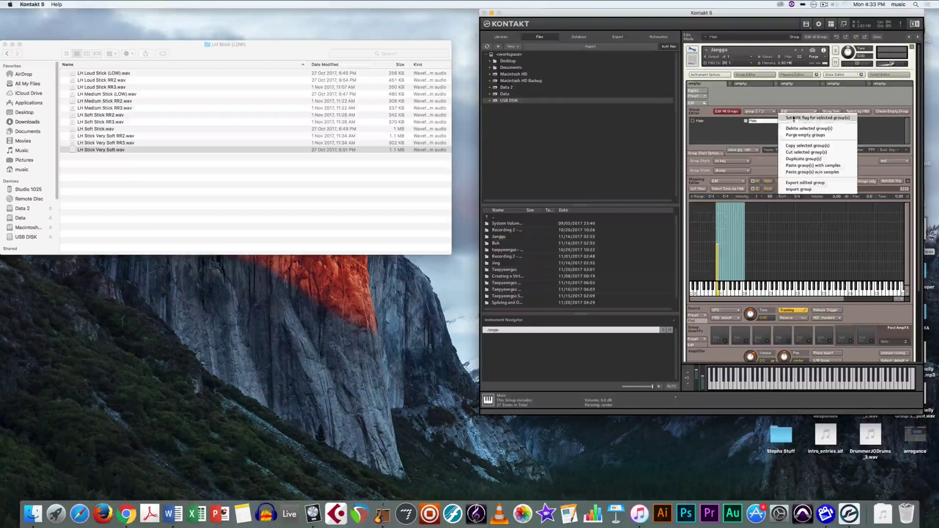
{"action": "left_click", "coordinate": [813, 160]}
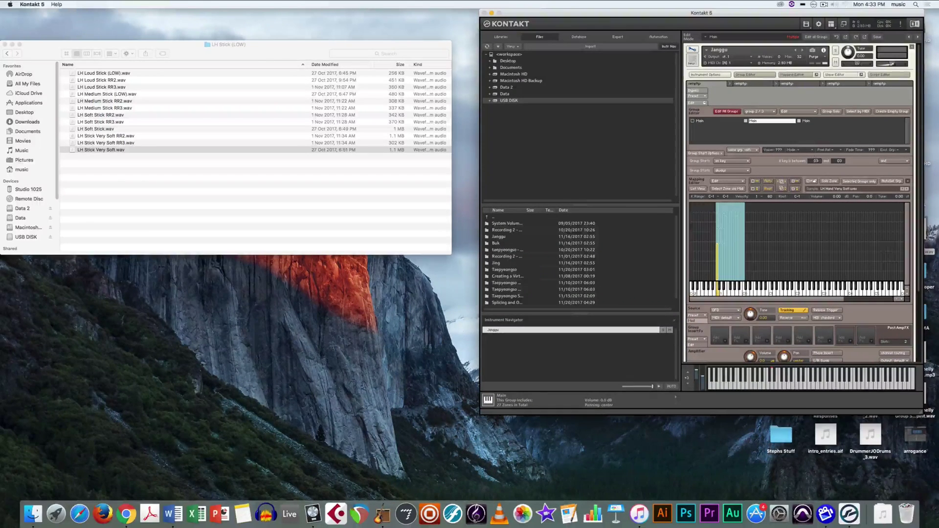
Step: Rename the first, second and third Main groups to RR1, RR2 and RR3 respectively
{"action": "left_click", "coordinate": [727, 123]}
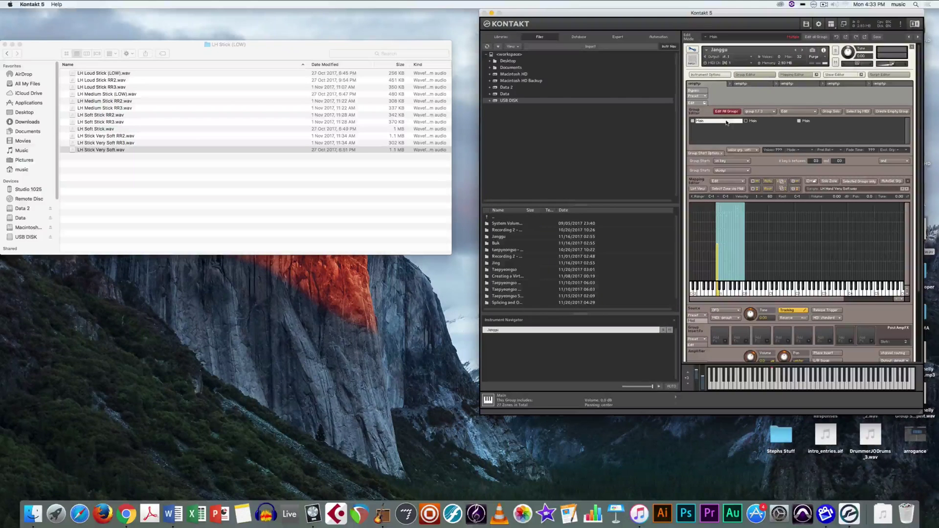
{"action": "left_click", "coordinate": [716, 123]}
{"action": "double_click", "coordinate": [717, 123]}
{"action": "type", "text": "RR1"}
{"action": "key", "text": "Return"}
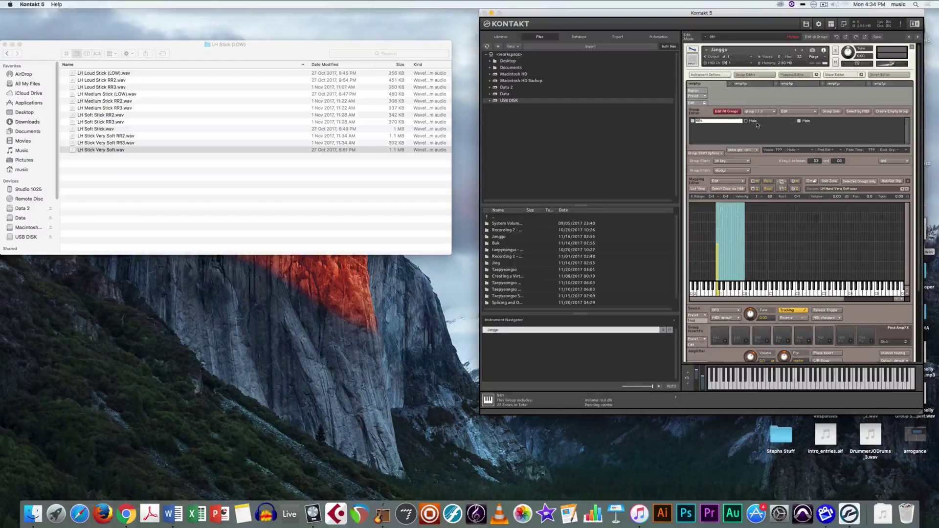
{"action": "double_click", "coordinate": [757, 125]}
{"action": "type", "text": "RR2"}
{"action": "key", "text": "Return"}
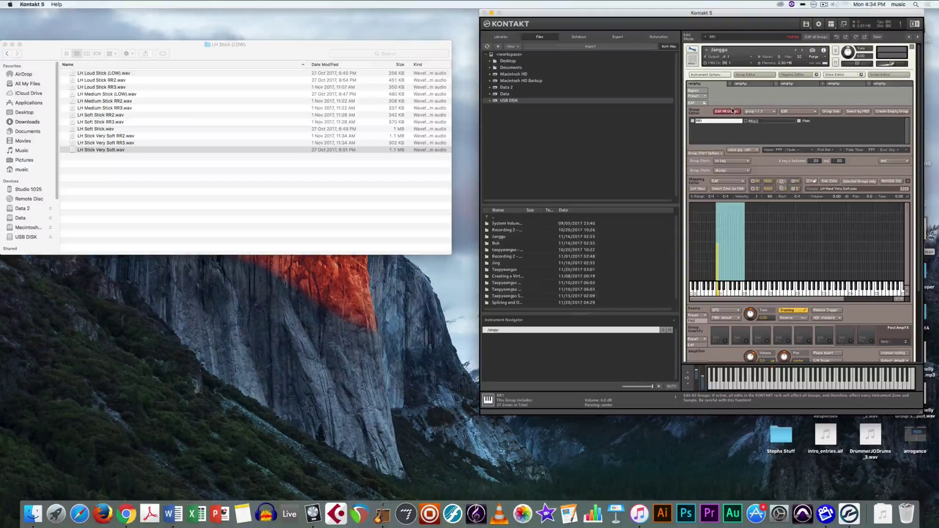
{"action": "double_click", "coordinate": [804, 122]}
{"action": "type", "text": "RR3"}
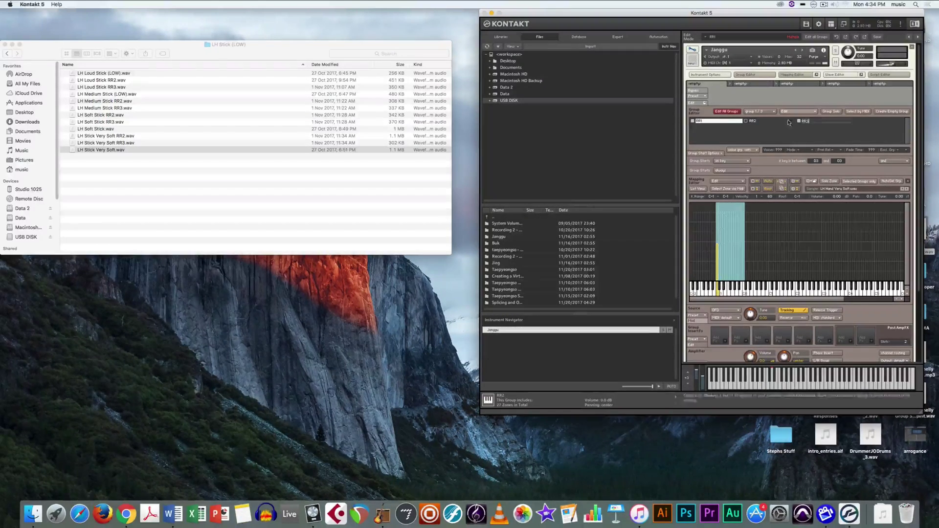
{"action": "key", "text": "Return"}
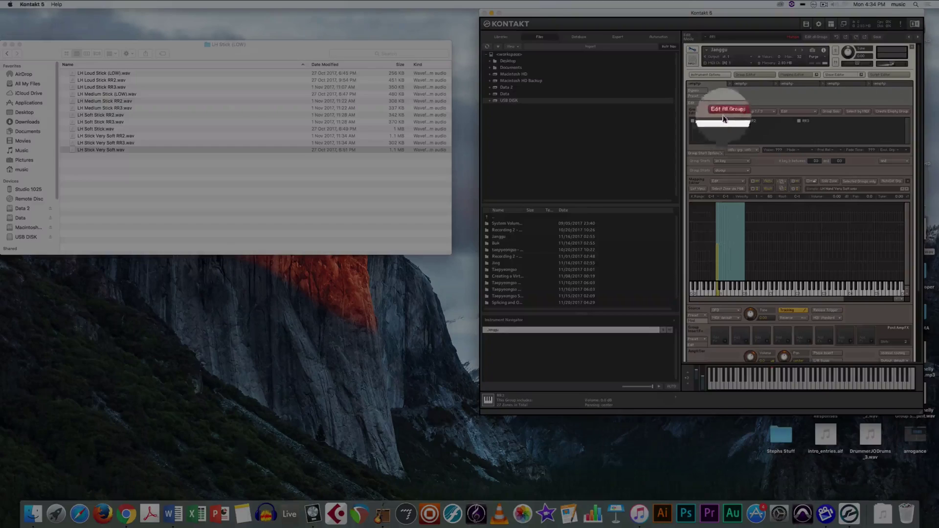
Step: Enable Edit All Groups and set Group Start Options to cycle round robin
{"action": "left_click", "coordinate": [723, 112]}
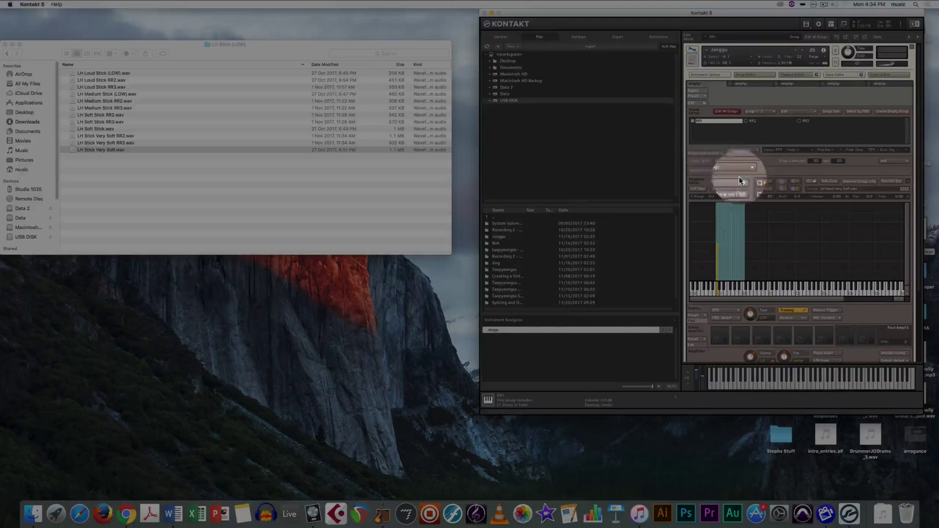
{"action": "left_click", "coordinate": [712, 153]}
{"action": "left_click", "coordinate": [713, 154]}
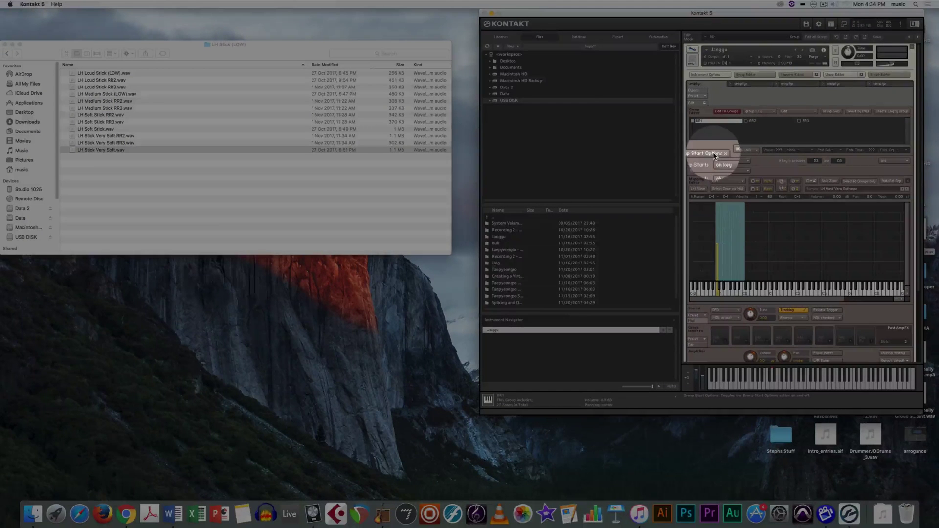
{"action": "left_click", "coordinate": [723, 161]}
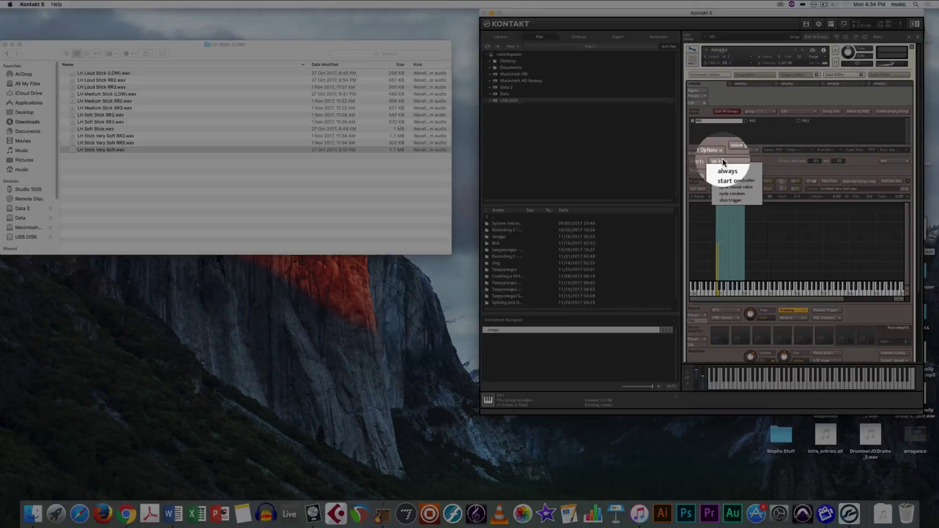
{"action": "left_click", "coordinate": [740, 187]}
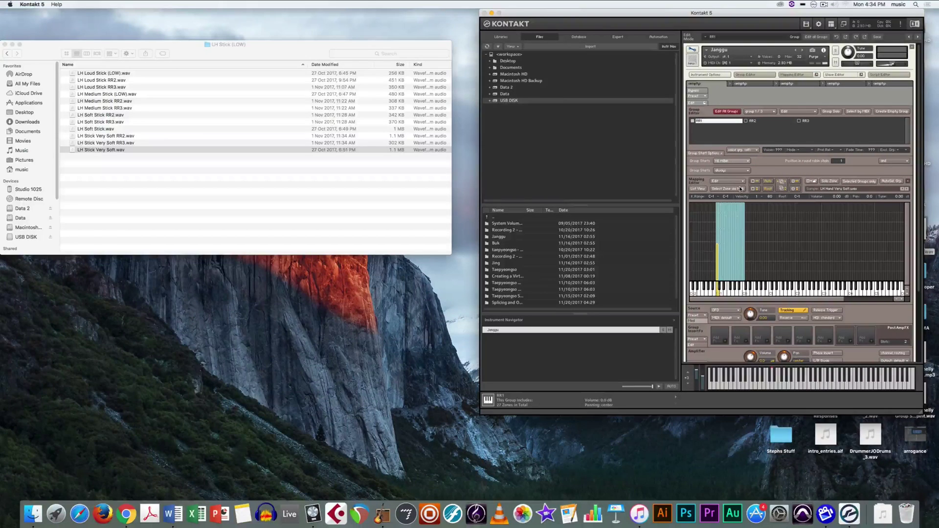
Step: Check each group's start setting, setting RR3 to cycle round robin, then review RR1–RR3
{"action": "left_click", "coordinate": [755, 121]}
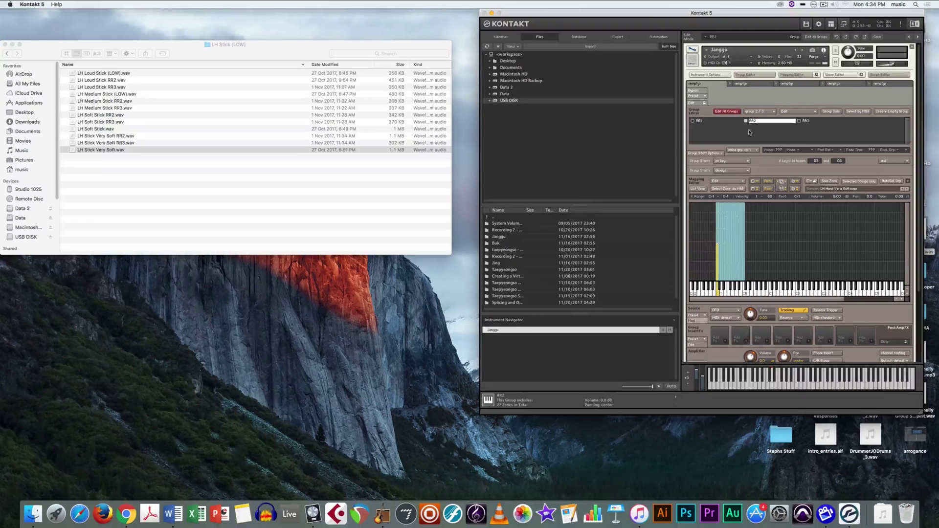
{"action": "left_click", "coordinate": [741, 162]}
{"action": "left_click", "coordinate": [734, 165]}
{"action": "left_click", "coordinate": [811, 121]}
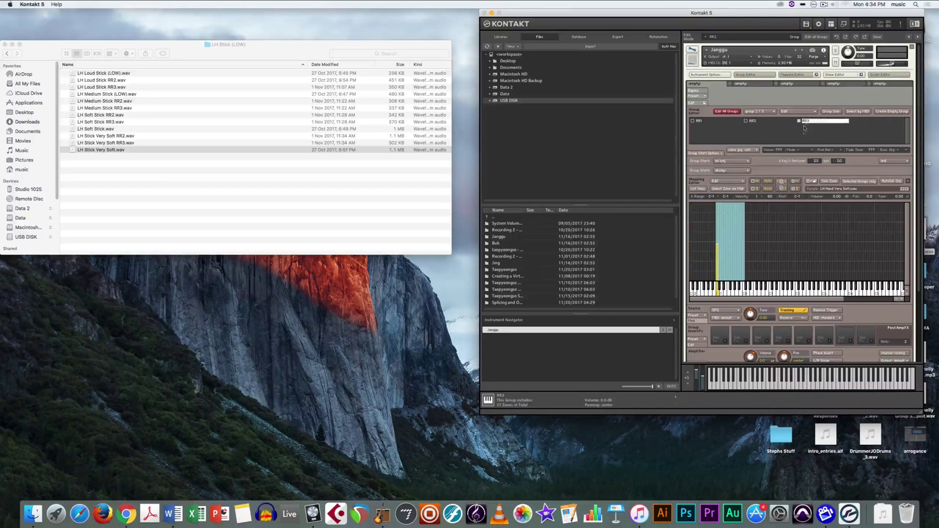
{"action": "left_click", "coordinate": [732, 161]}
{"action": "left_click", "coordinate": [736, 188]}
{"action": "left_click", "coordinate": [713, 122]}
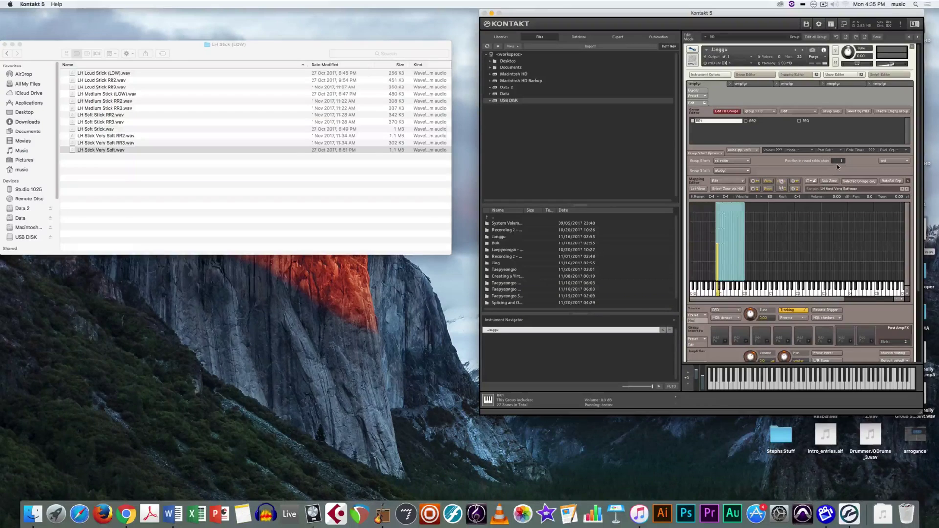
{"action": "left_click", "coordinate": [792, 121]}
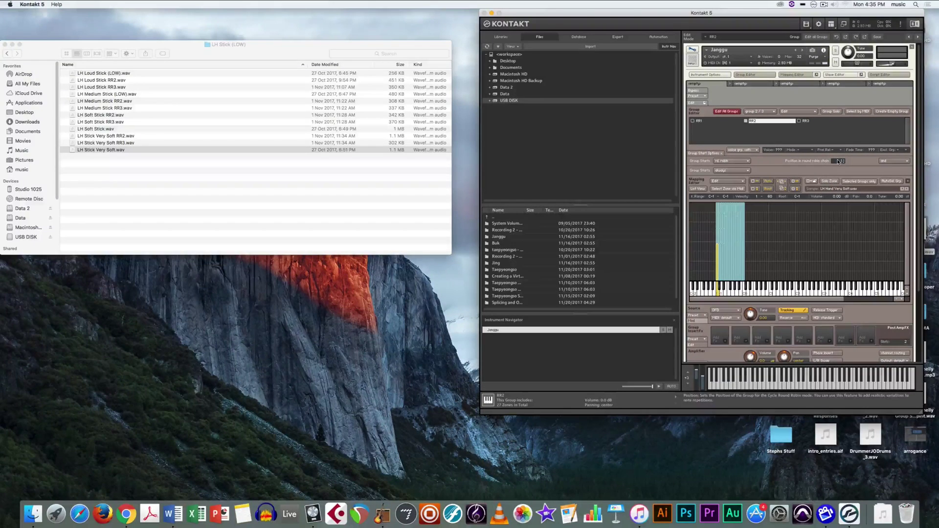
{"action": "left_click", "coordinate": [802, 122]}
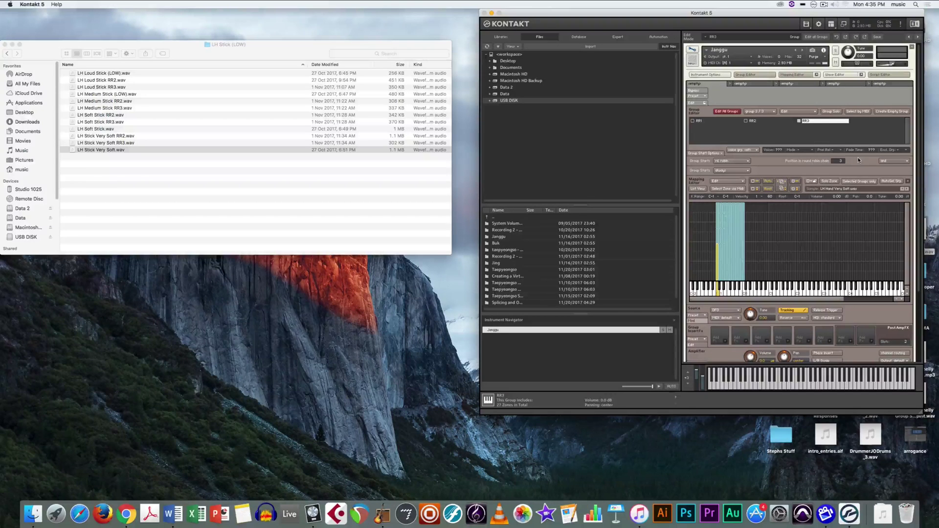
Step: Try mapping LH Stick Very Soft RR2.wav in RR2 at velocity 1–60 on B-2, then delete it
{"action": "left_click", "coordinate": [769, 124]}
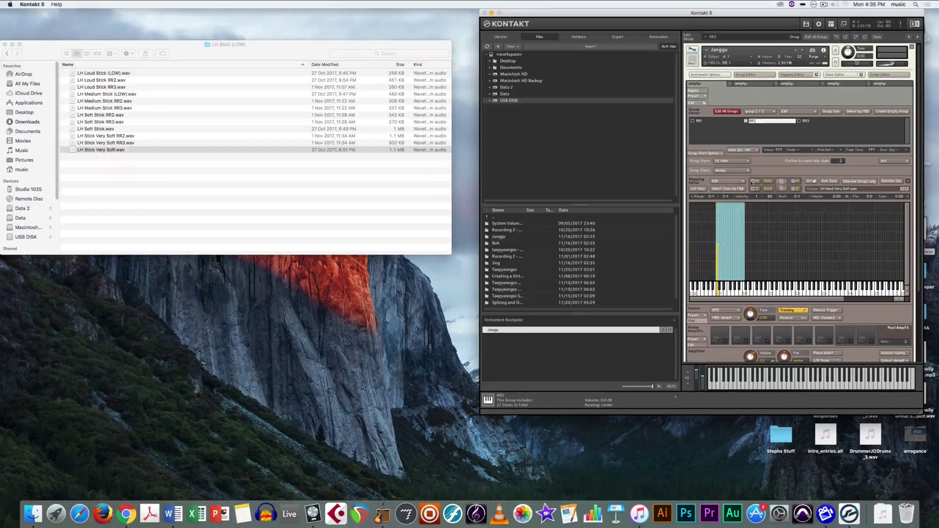
{"action": "left_click", "coordinate": [718, 263]}
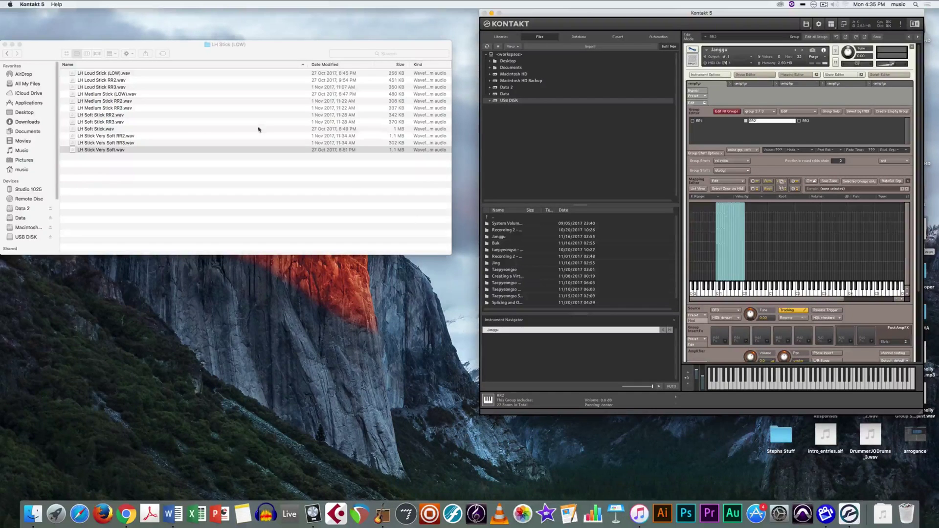
{"action": "left_click", "coordinate": [112, 136]}
{"action": "left_click_drag", "start_coordinate": [112, 137], "coordinate": [711, 274]}
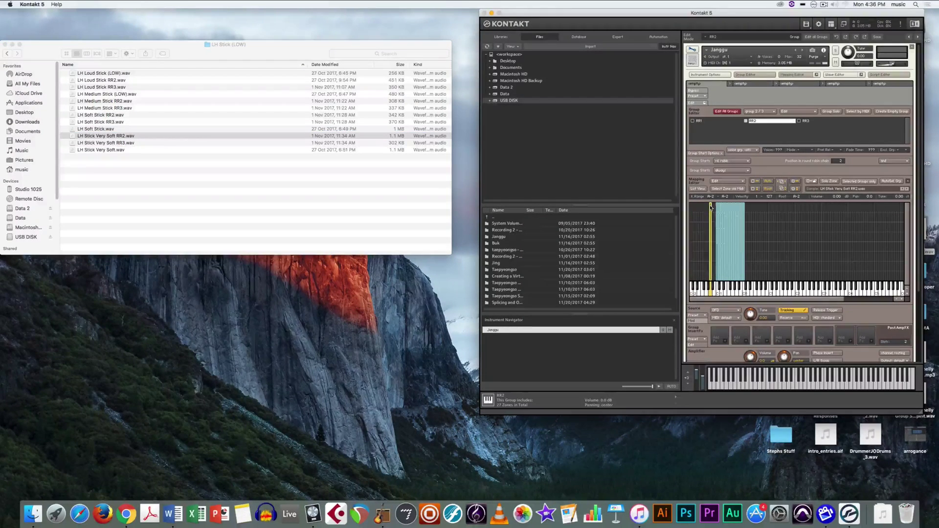
{"action": "left_click_drag", "start_coordinate": [709, 203], "coordinate": [710, 243]}
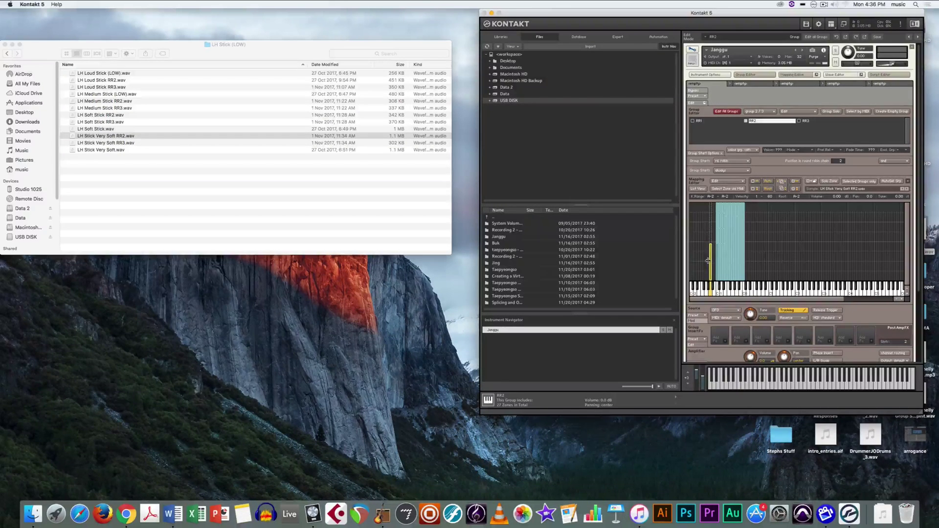
{"action": "left_click_drag", "start_coordinate": [710, 263], "coordinate": [716, 262]}
{"action": "key", "text": "Delete"}
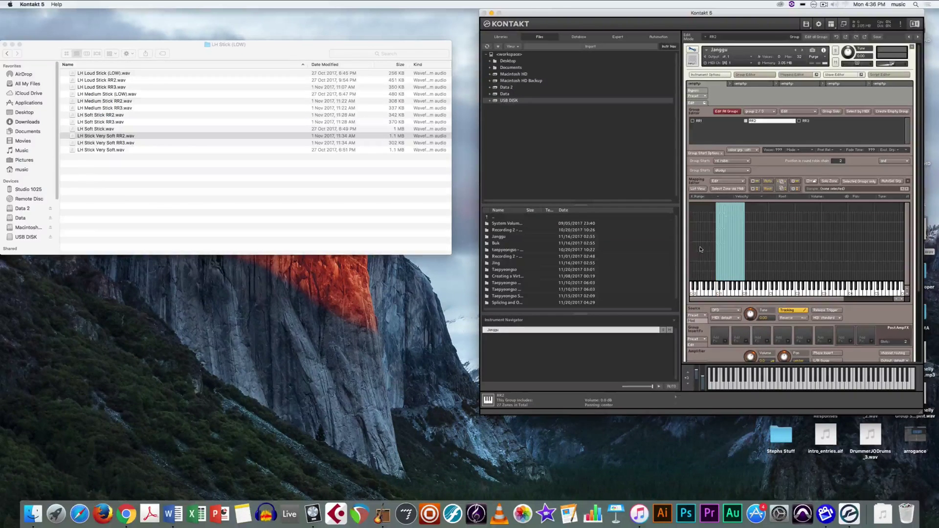
Step: In RR3, add LH Stick Very Soft RR3.wav as a velocity 1–50 zone moved up to C-1
{"action": "left_click", "coordinate": [811, 122]}
{"action": "left_click", "coordinate": [716, 261]}
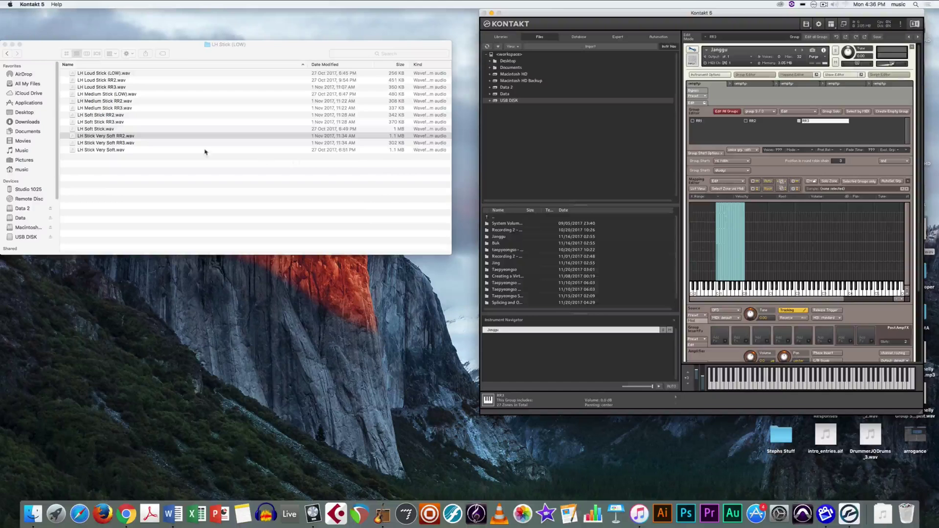
{"action": "left_click", "coordinate": [161, 137]}
{"action": "left_click", "coordinate": [160, 143]}
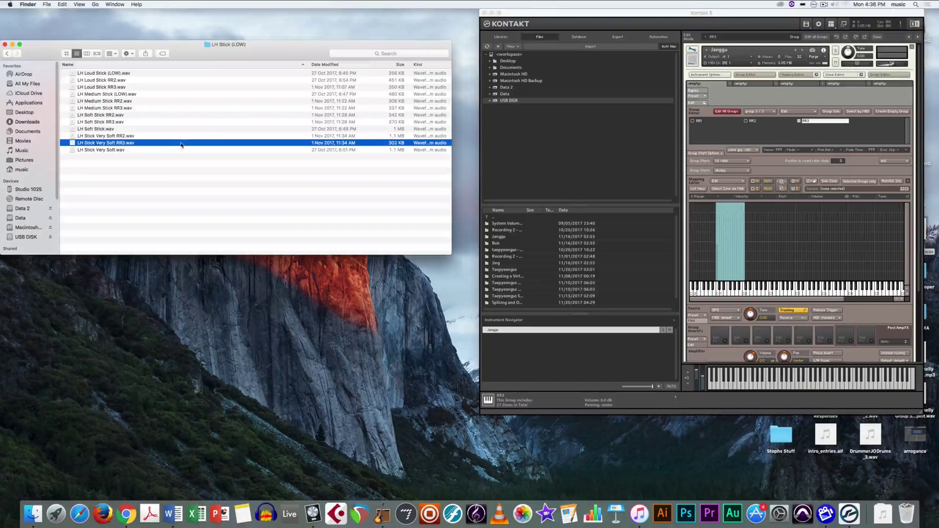
{"action": "left_click", "coordinate": [245, 150], "text": "shift"}
{"action": "left_click", "coordinate": [353, 142]}
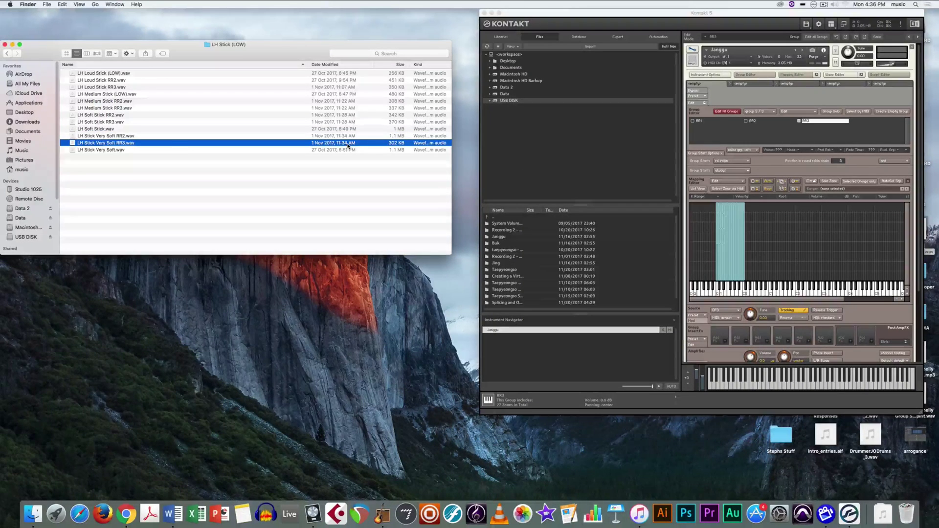
{"action": "left_click_drag", "start_coordinate": [356, 143], "coordinate": [714, 280]}
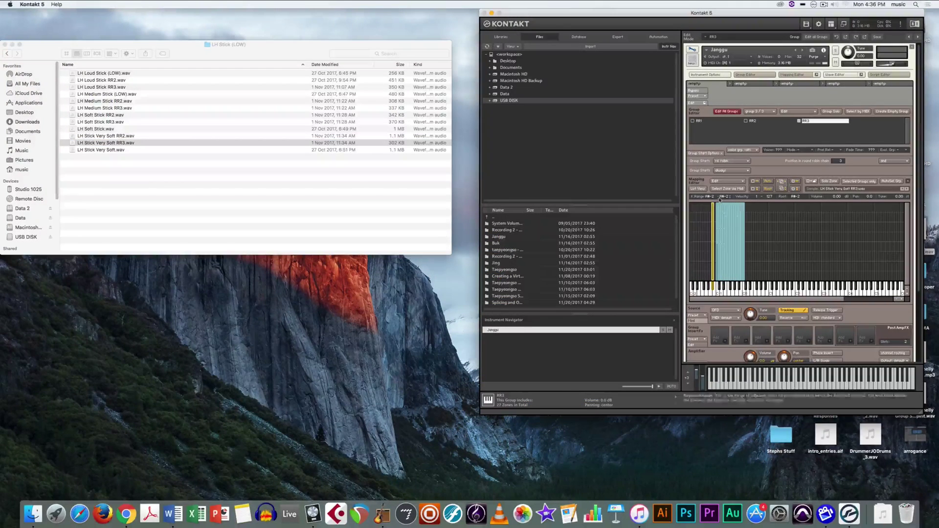
{"action": "left_click_drag", "start_coordinate": [709, 225], "coordinate": [712, 254]}
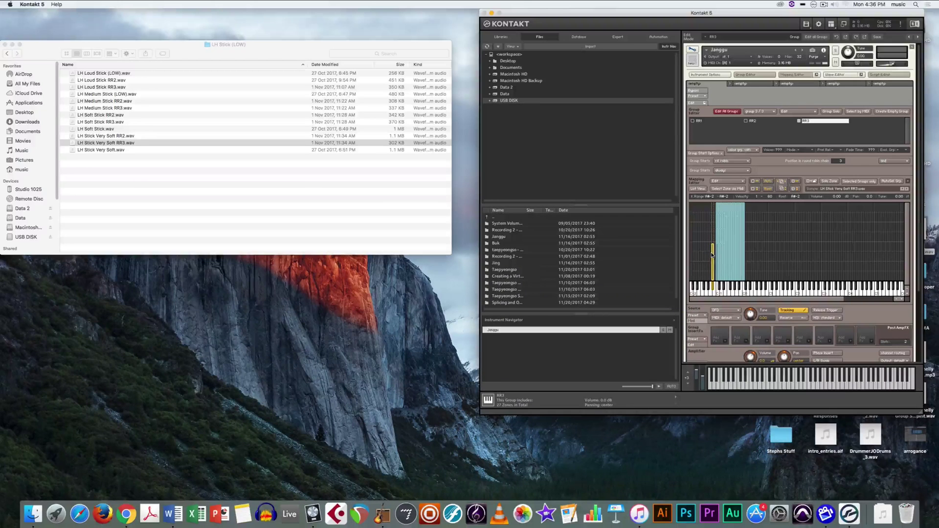
{"action": "key", "text": "Right"}
{"action": "key", "text": "Right"}
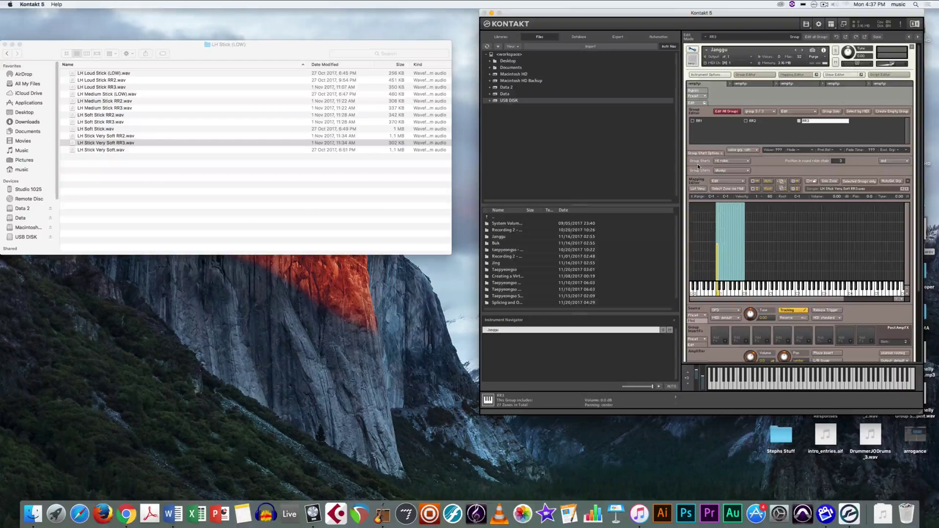
Step: Deselect the current zone in the Mapping Editor
{"action": "left_click", "coordinate": [703, 247]}
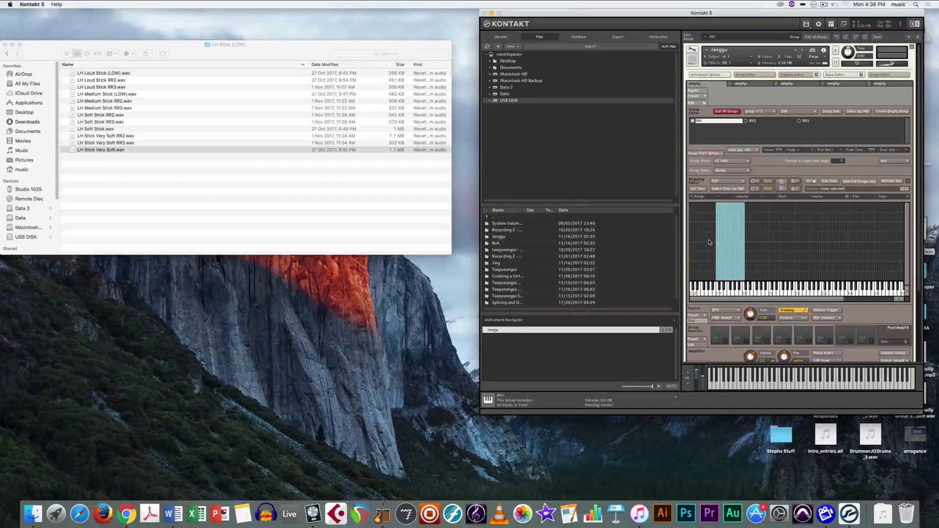
Step: Set the group start of RR1, RR2 and RR3 each to 'start on key', ending back on RR1
{"action": "left_click", "coordinate": [731, 161]}
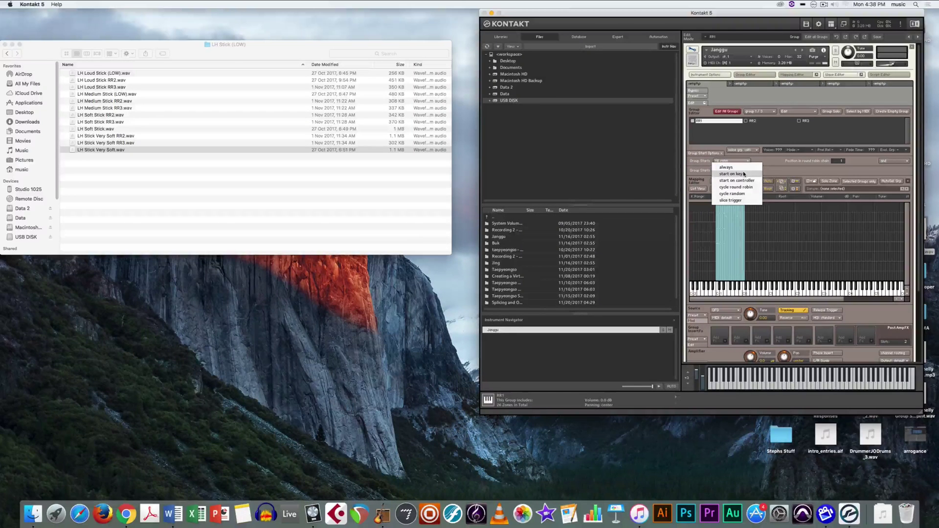
{"action": "left_click", "coordinate": [752, 126]}
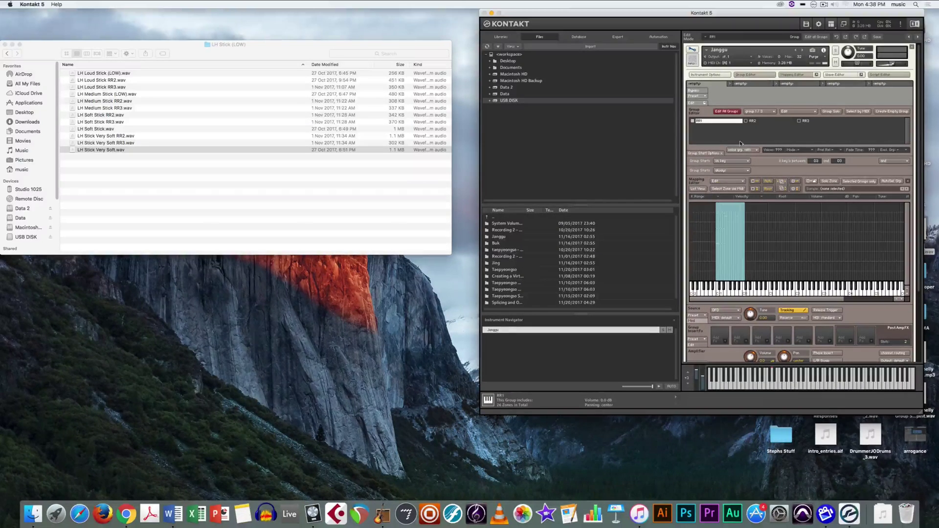
{"action": "left_click", "coordinate": [753, 121]}
{"action": "left_click", "coordinate": [739, 162]}
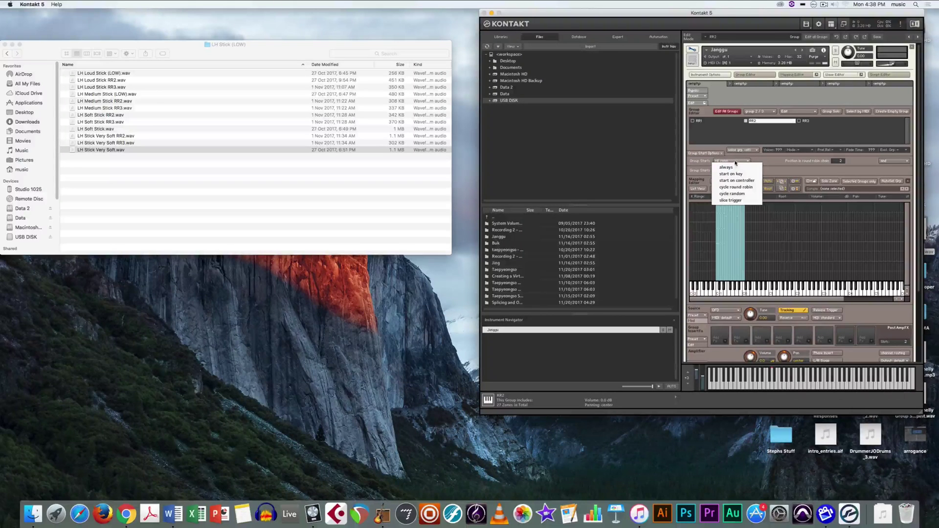
{"action": "left_click", "coordinate": [736, 168]}
{"action": "left_click", "coordinate": [805, 120]}
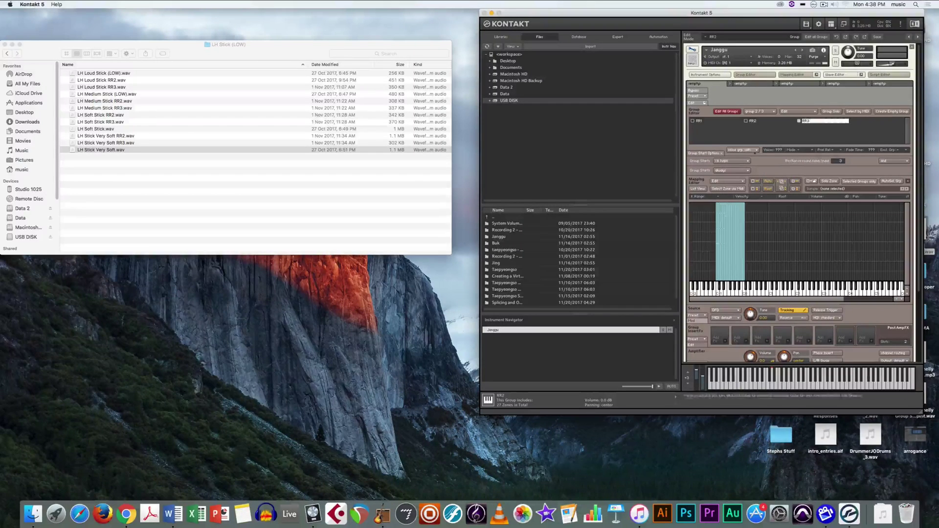
{"action": "left_click", "coordinate": [732, 161]}
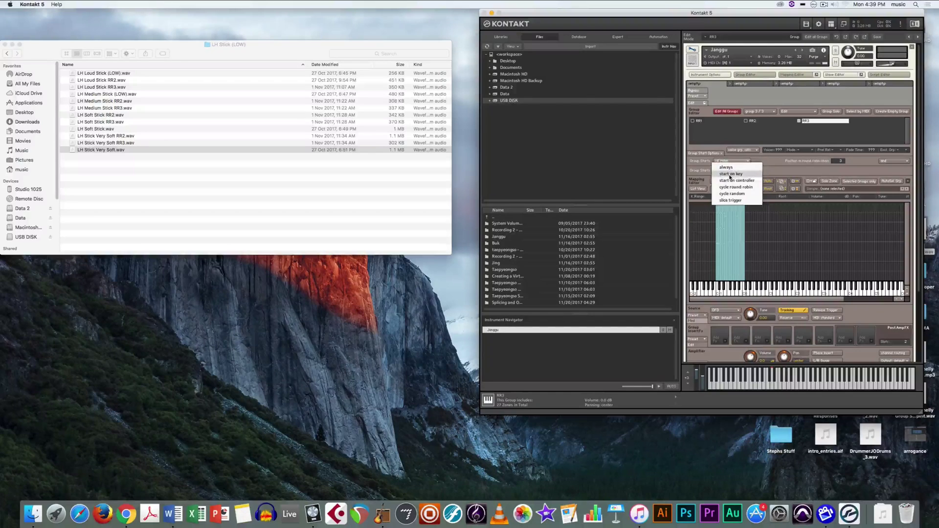
{"action": "left_click", "coordinate": [731, 175]}
{"action": "left_click", "coordinate": [702, 121]}
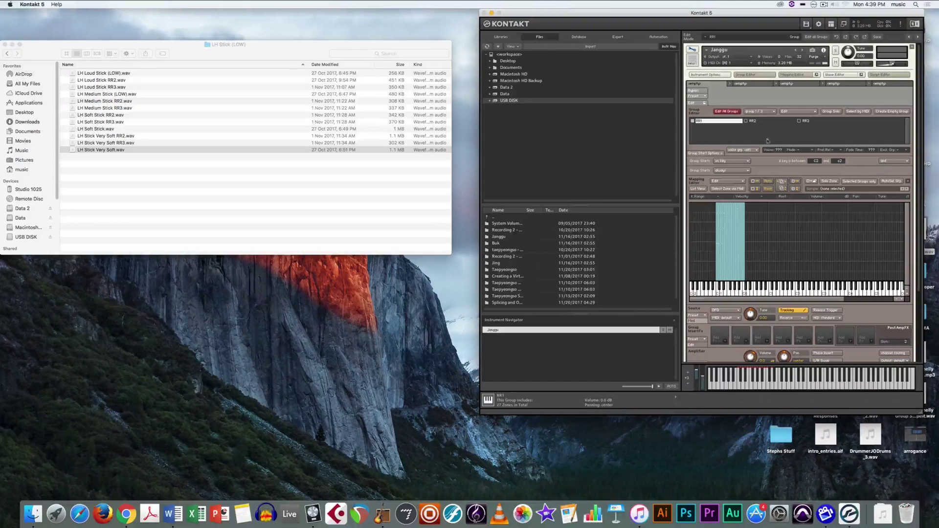
Step: Set group RR2's start key to D2
{"action": "left_click", "coordinate": [763, 121]}
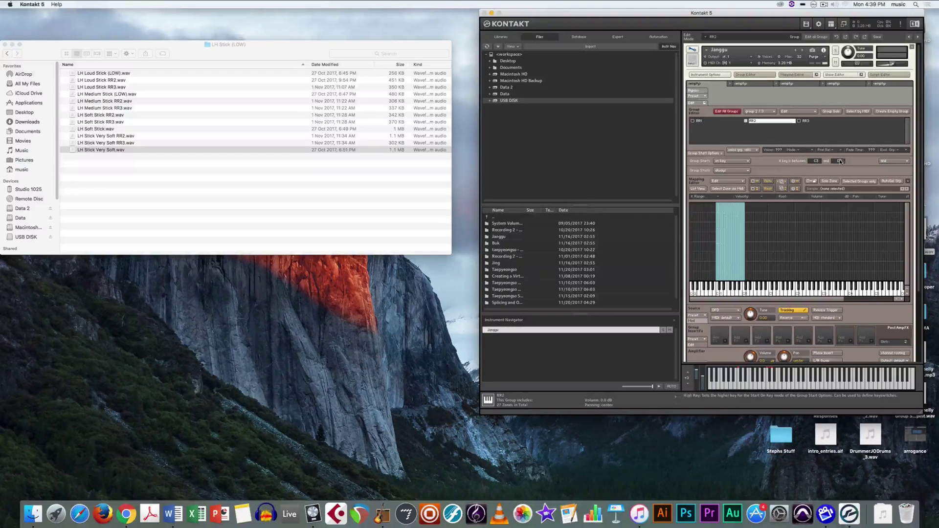
{"action": "left_click", "coordinate": [814, 162]}
{"action": "type", "text": "d2"}
{"action": "key", "text": "Tab"}
{"action": "type", "text": "d2"}
Step: Set group RR3's start key to E2 and test the key switches on the on-screen keyboard
{"action": "left_click", "coordinate": [804, 121]}
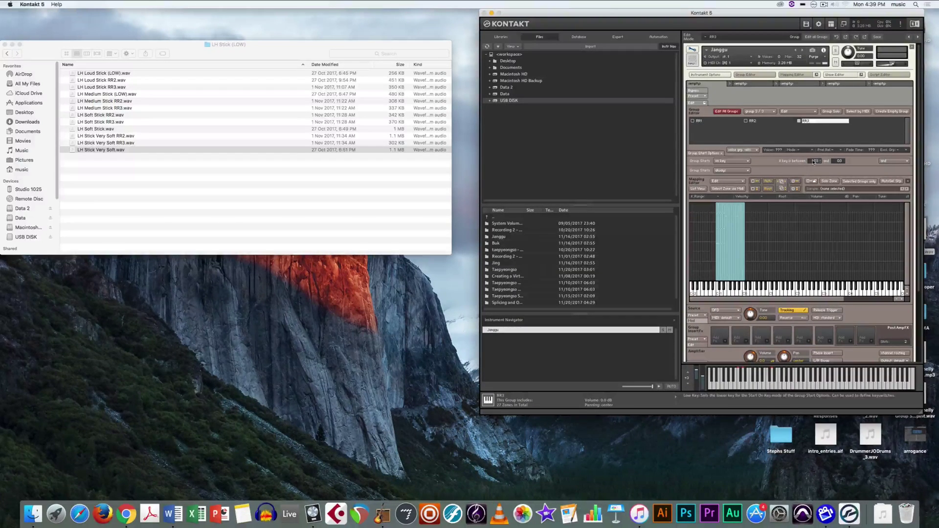
{"action": "left_click", "coordinate": [840, 161]}
{"action": "type", "text": "e2"}
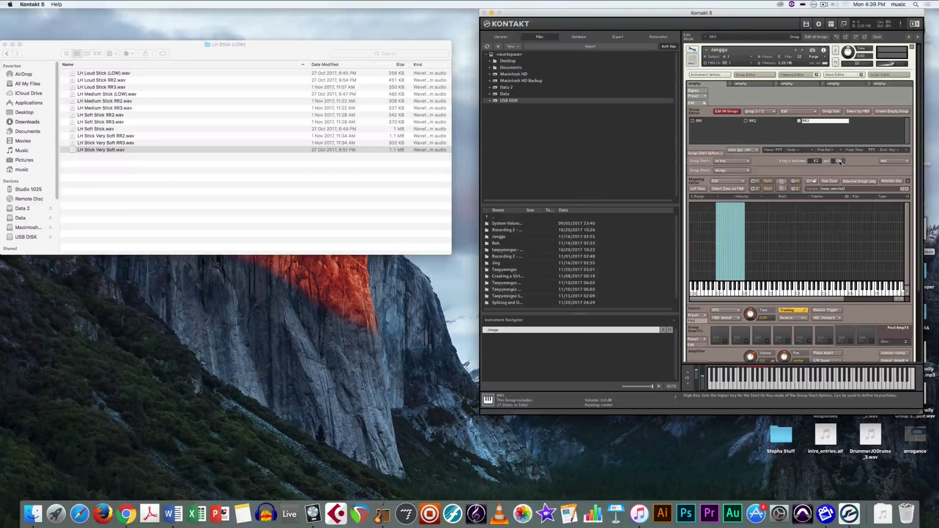
{"action": "key", "text": "Return"}
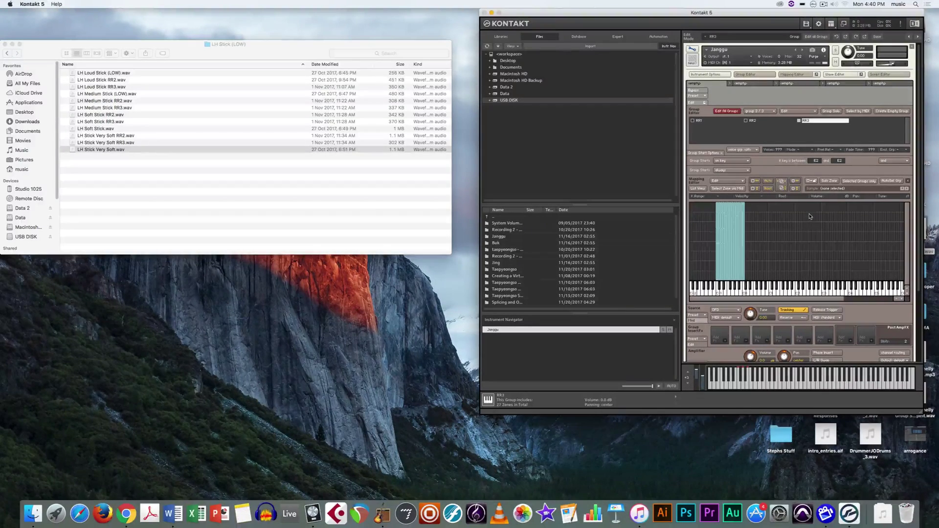
{"action": "left_click", "coordinate": [741, 370]}
{"action": "left_click_drag", "start_coordinate": [741, 370], "coordinate": [745, 370]}
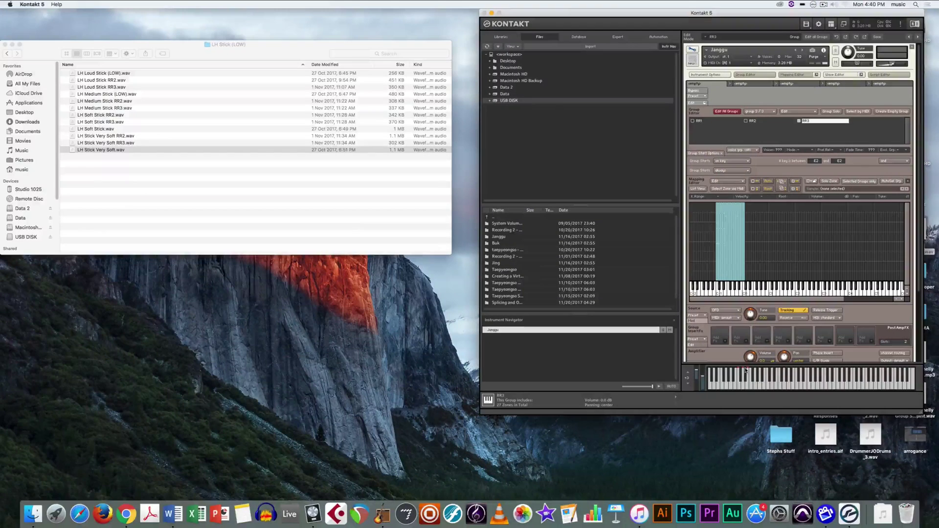